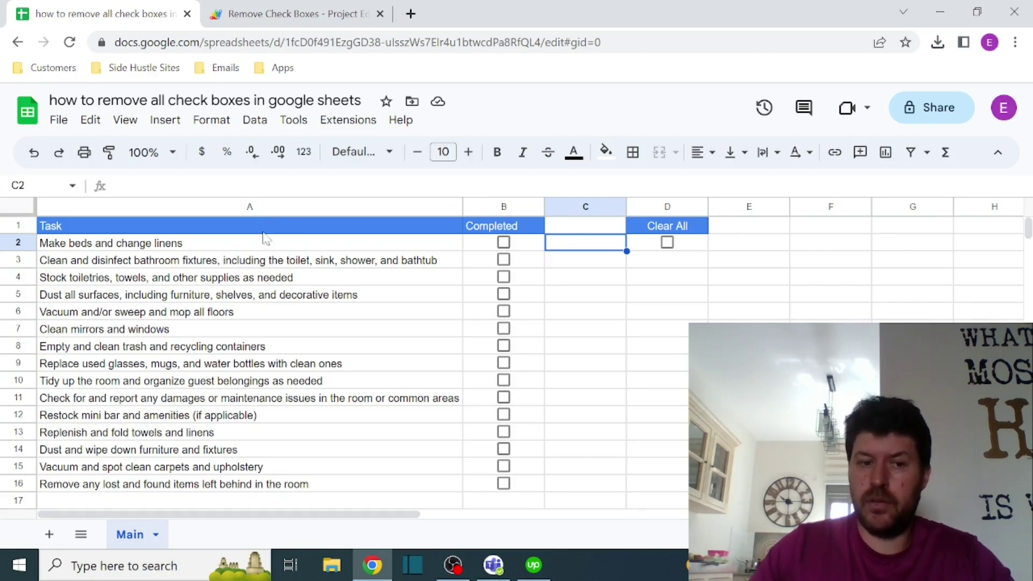
Step: Tick eleven tasks as Completed in column B, then tick Clear All in D2 to untick them all
left_click(504, 260)
left_click(503, 276)
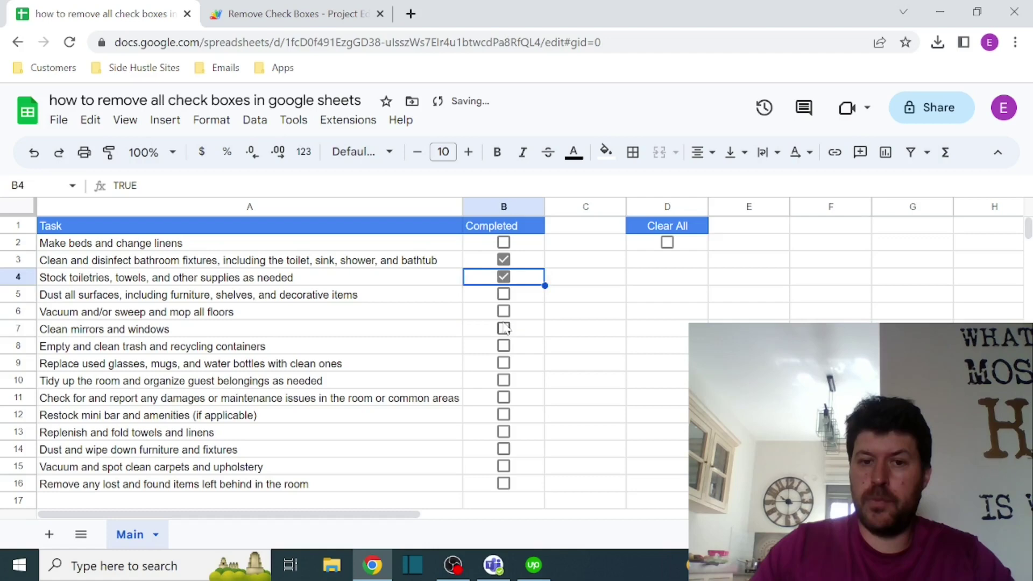
left_click(503, 328)
left_click(504, 362)
left_click(504, 431)
left_click(504, 465)
left_click(504, 397)
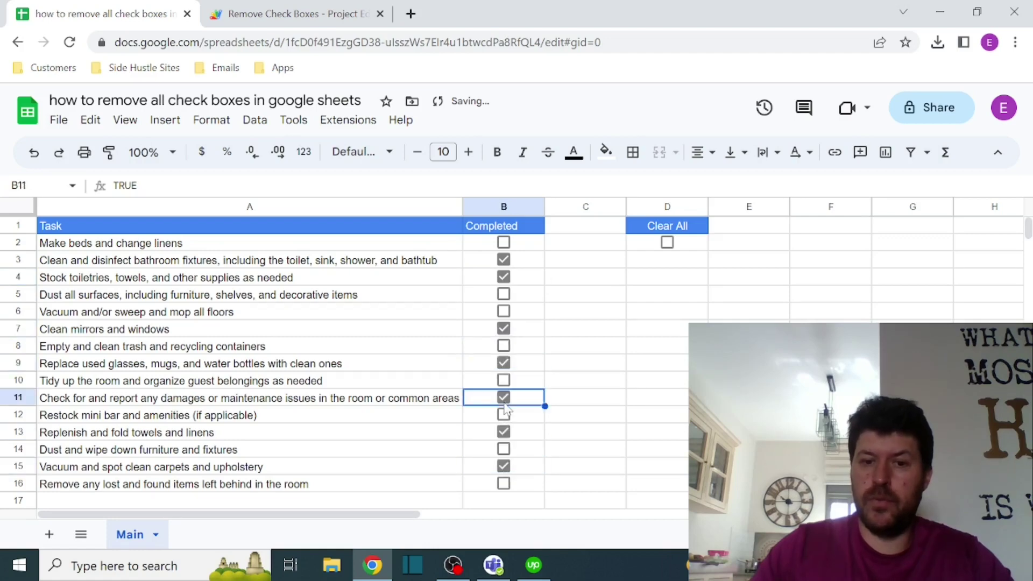
left_click(504, 380)
left_click(503, 345)
left_click(504, 311)
left_click(504, 294)
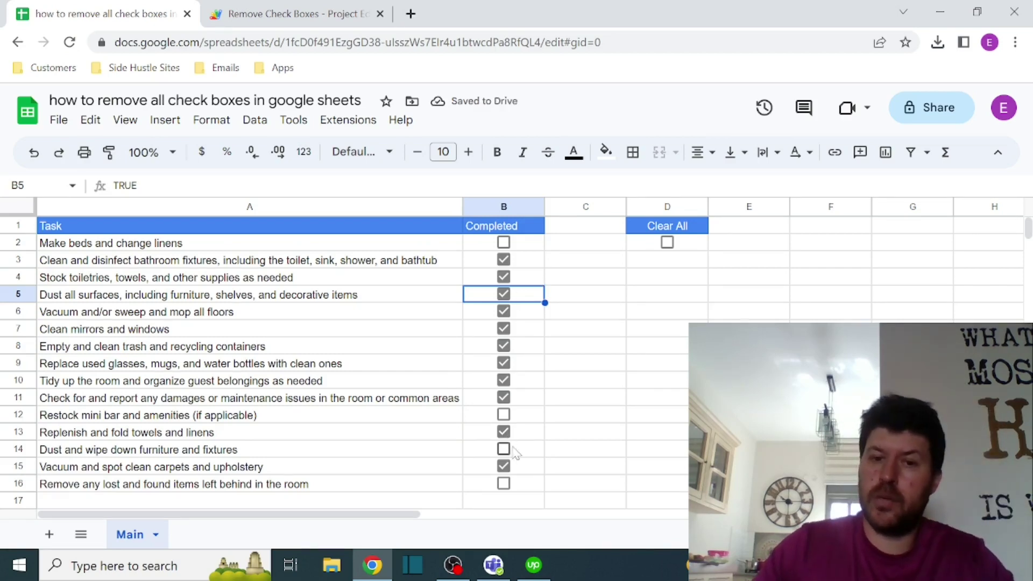
left_click(667, 243)
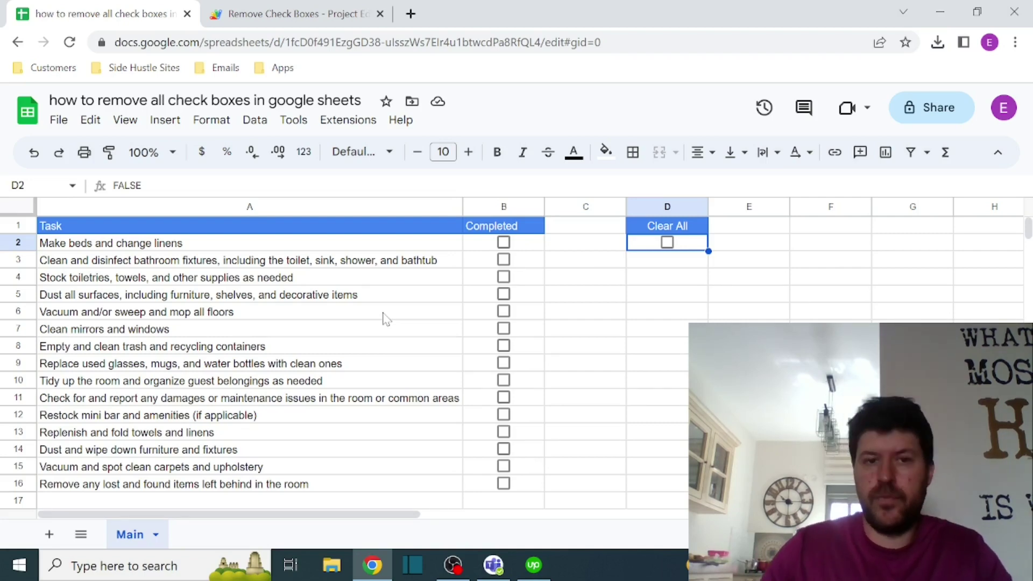
Step: Open the Apps Script project from Extensions and match the 'Main' sheet check on line 3 to the sheet tab
left_click(365, 122)
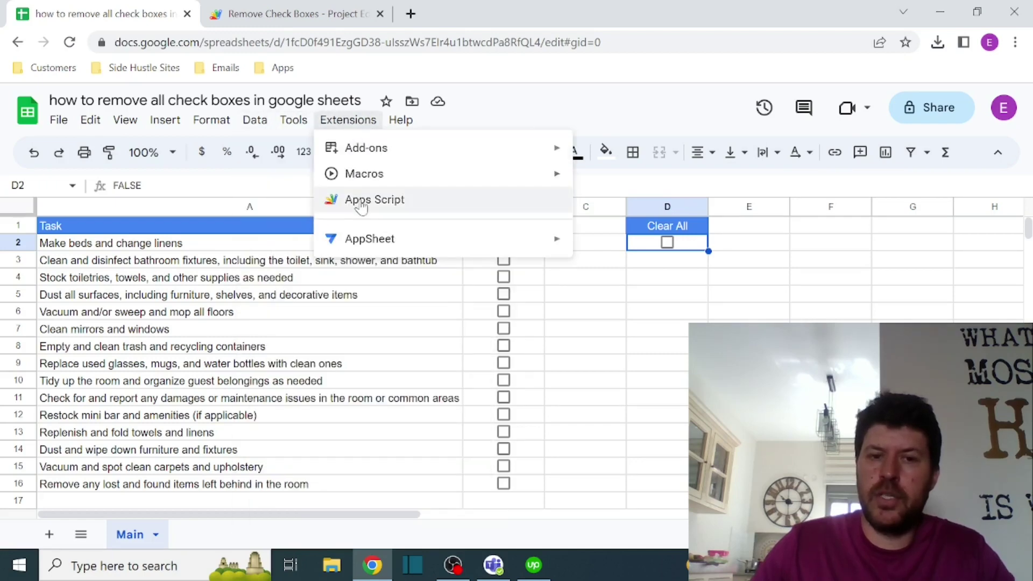
left_click(256, 14)
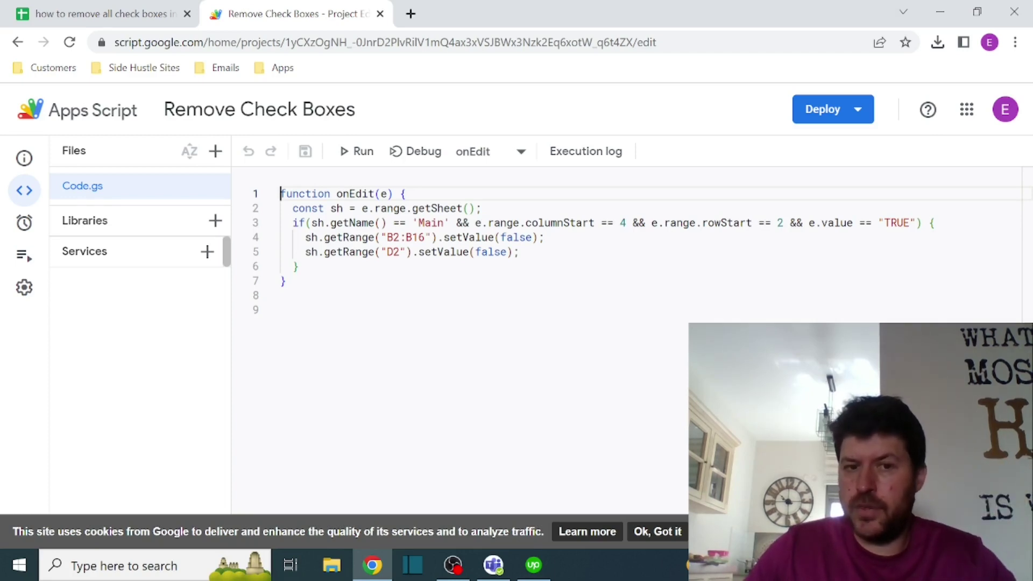
left_click(342, 223)
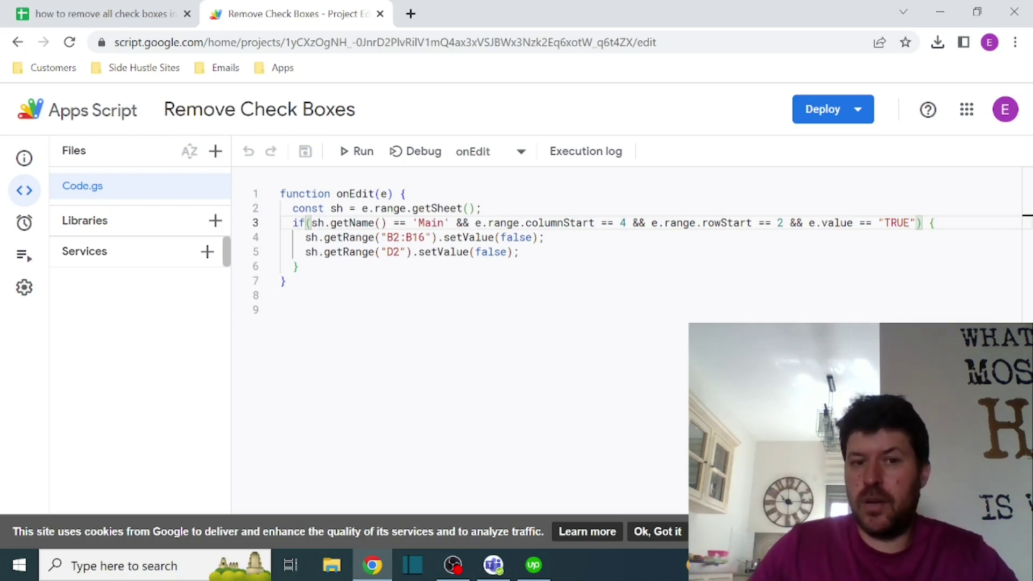
double_click(431, 222)
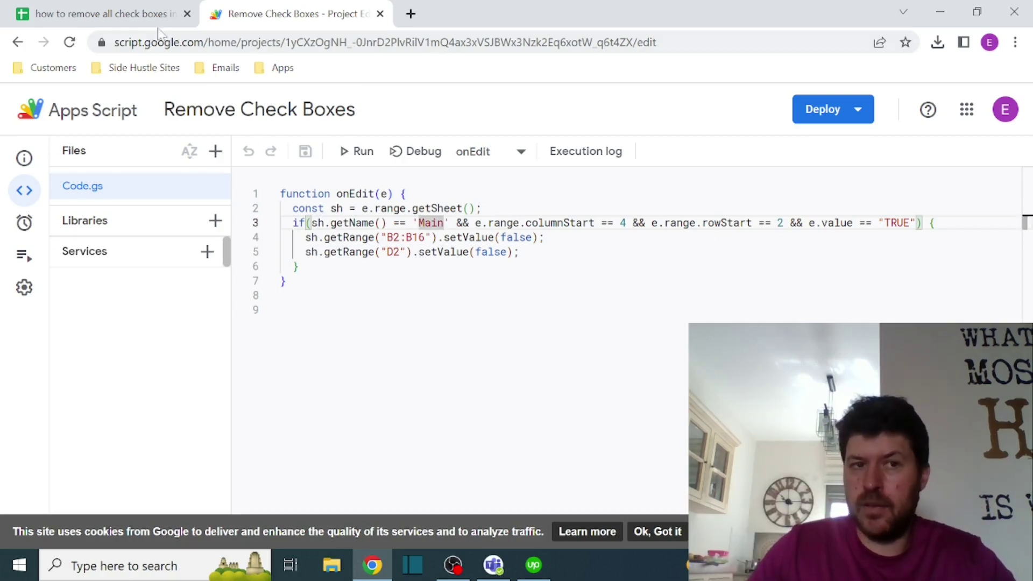
left_click(102, 14)
left_click(296, 13)
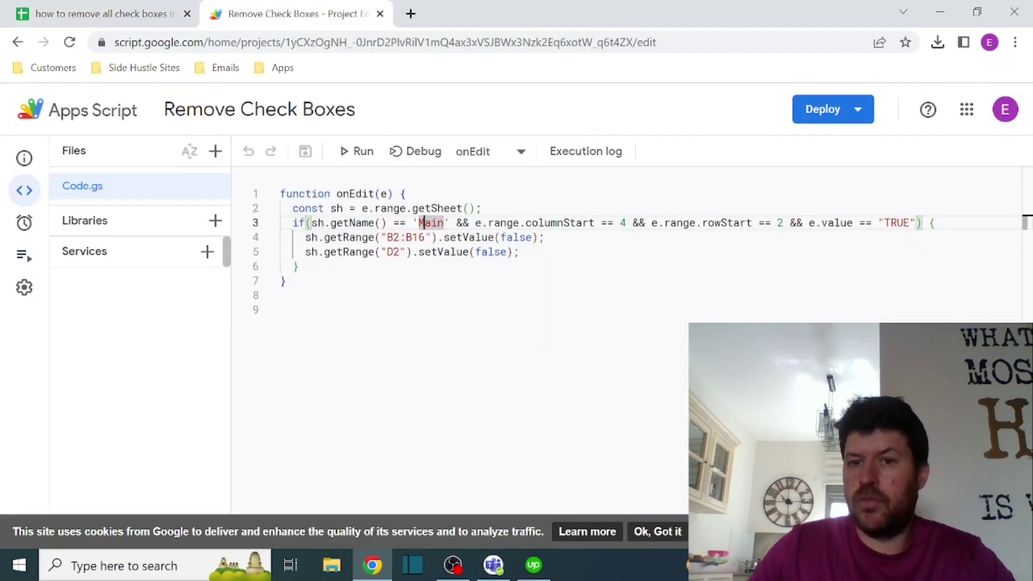
left_click(174, 16)
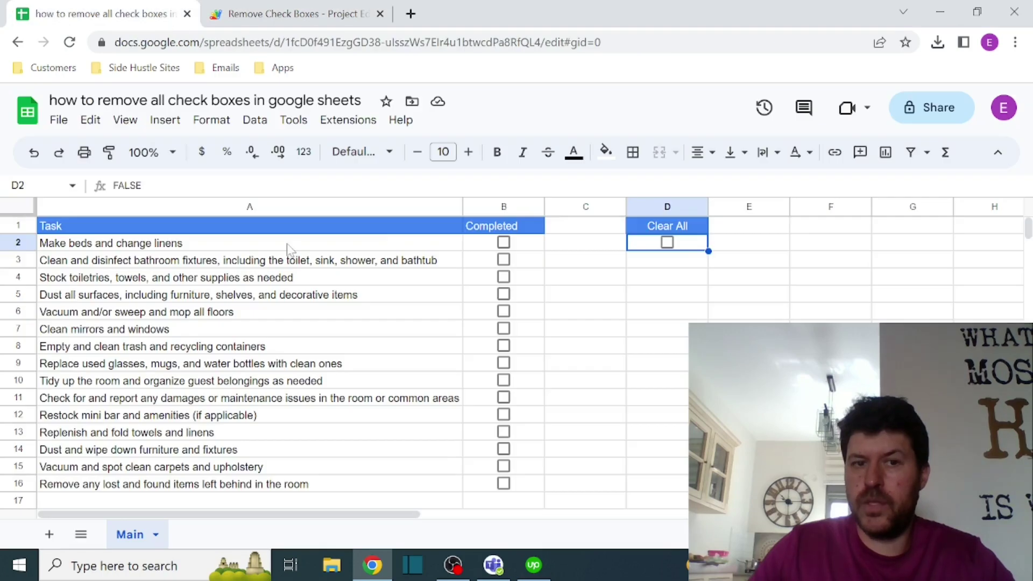
left_click(296, 14)
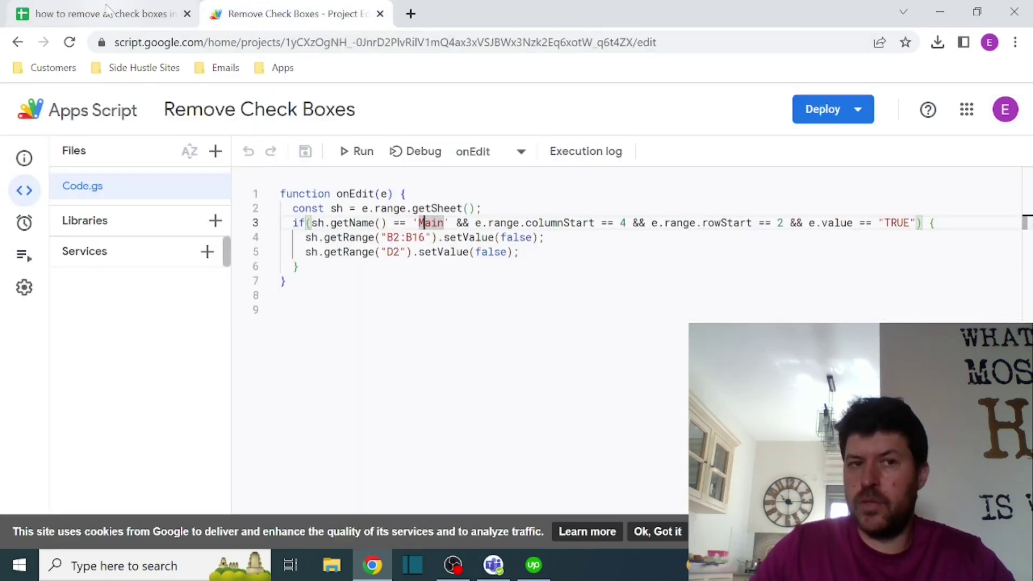
left_click(164, 16)
left_click(524, 246)
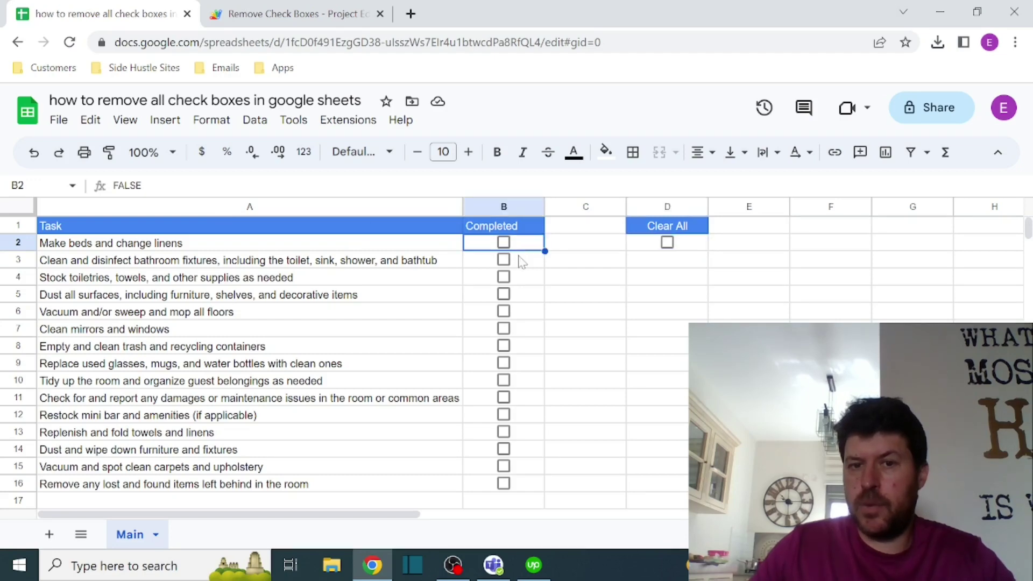
left_click(504, 260)
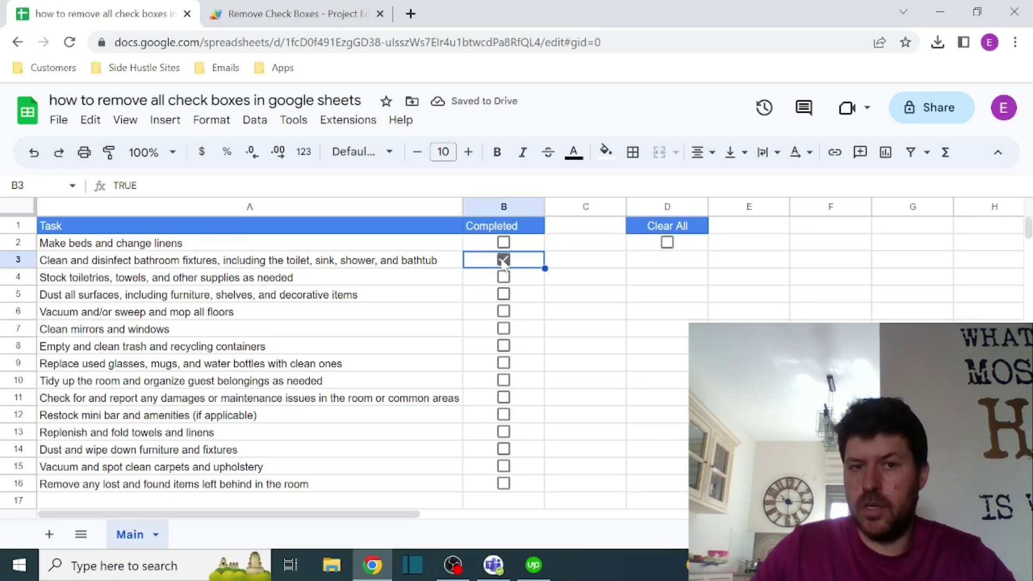
left_click(504, 260)
left_click(590, 262)
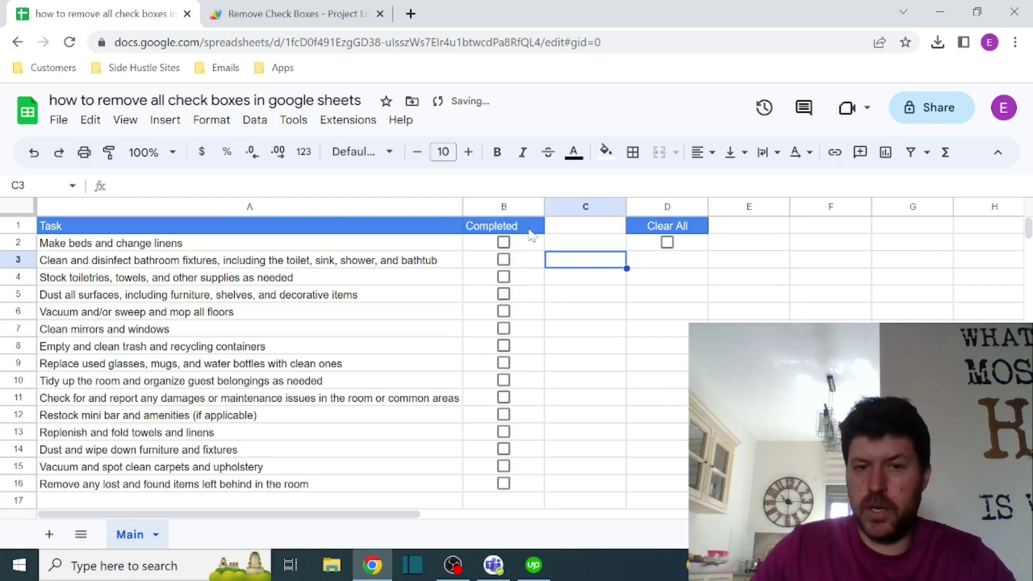
left_click(255, 120)
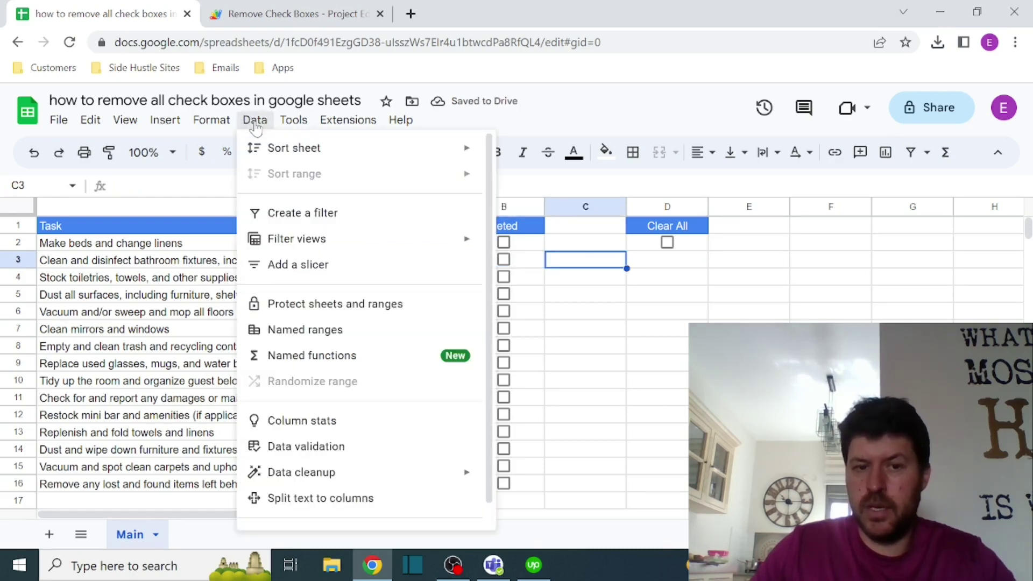
left_click(297, 449)
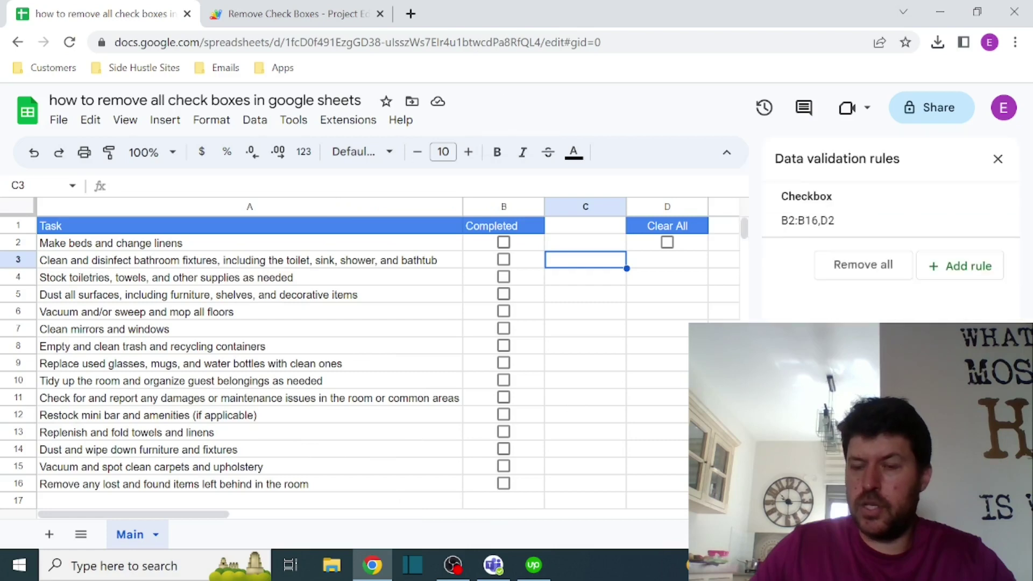
left_click(952, 272)
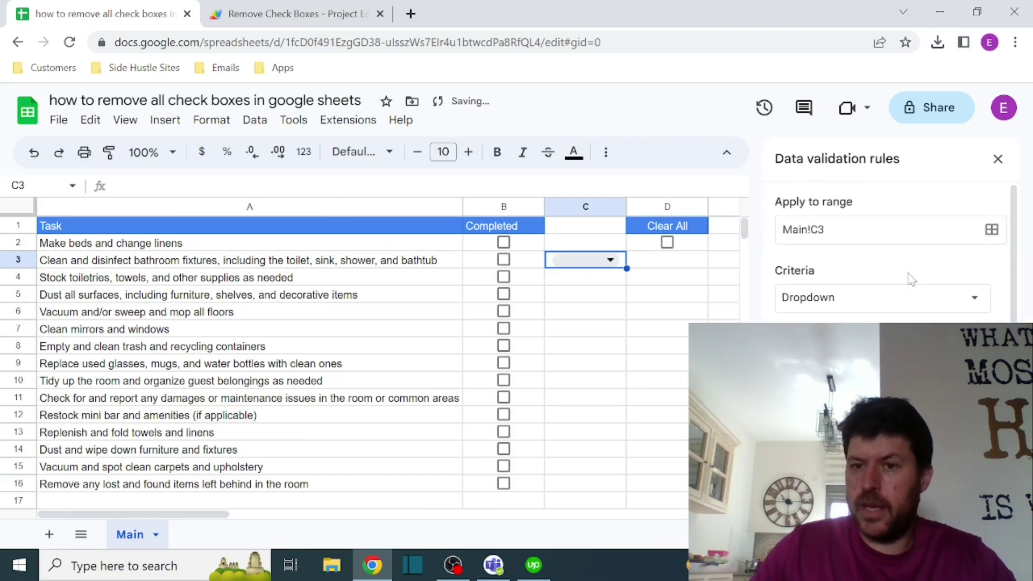
left_click(973, 297)
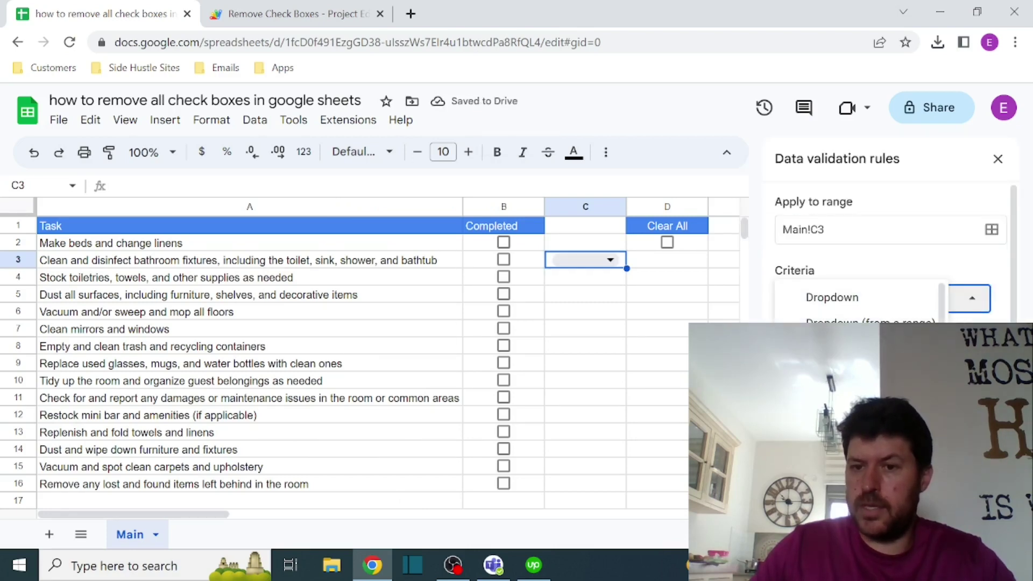
scroll(861, 301, "down", 3)
left_click(861, 350)
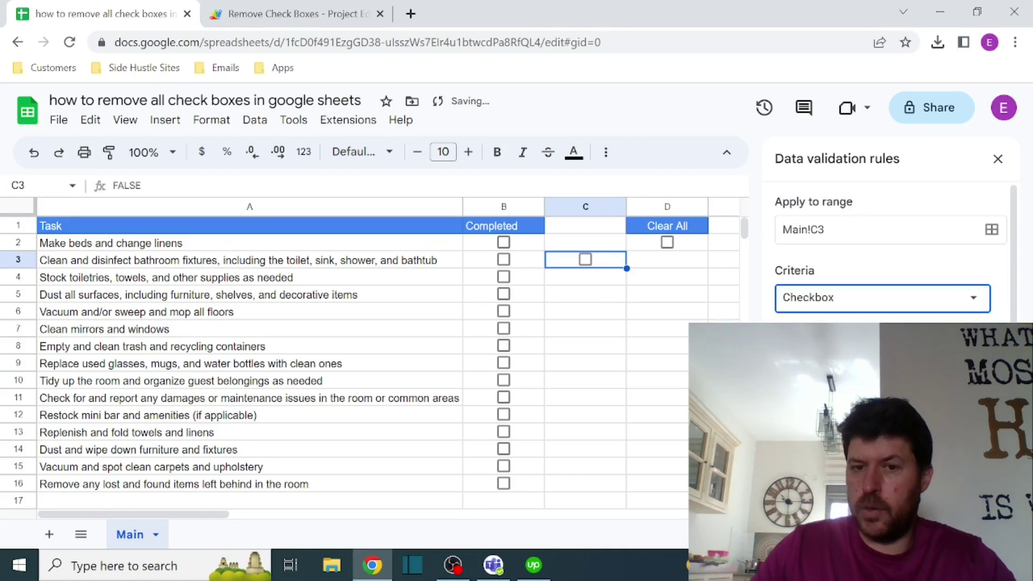
left_click(997, 159)
left_click(604, 293)
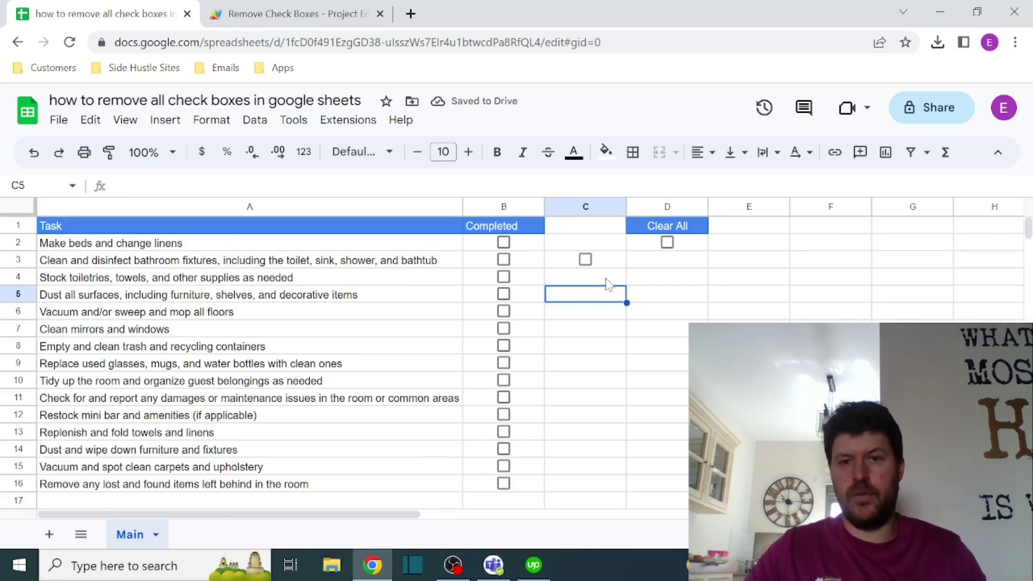
key("ctrl+c")
left_click(605, 269)
left_click(605, 272)
Step: Point out the script line that clears B2:B16, comparing it against the checklist sheet
left_click(605, 263)
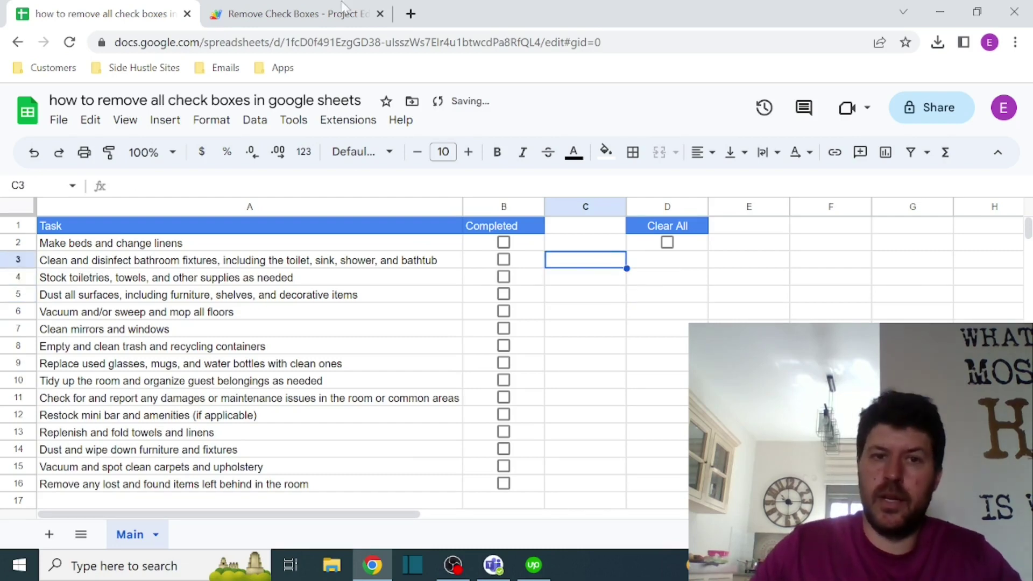
left_click(296, 14)
left_click(543, 237)
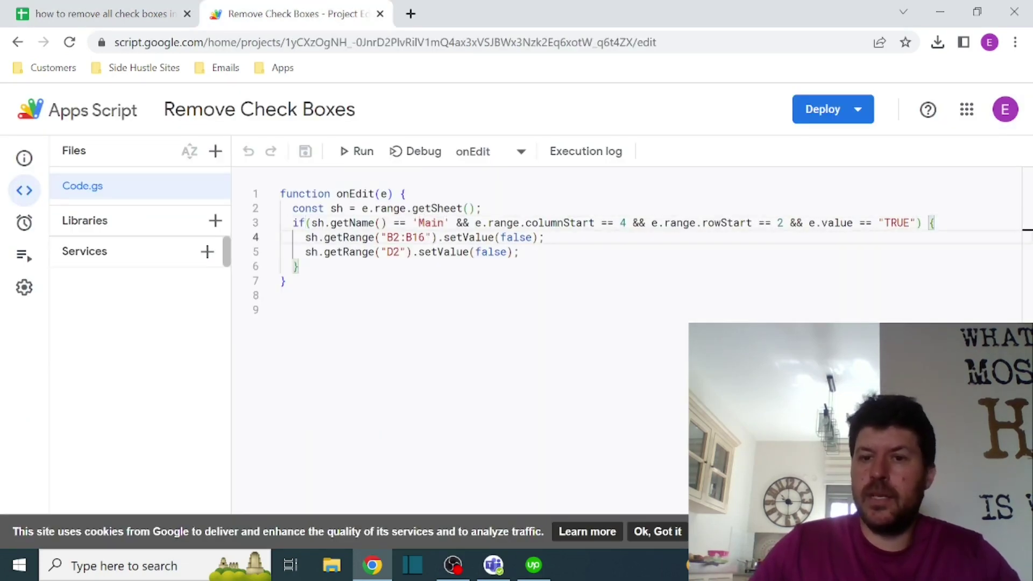
left_click(108, 14)
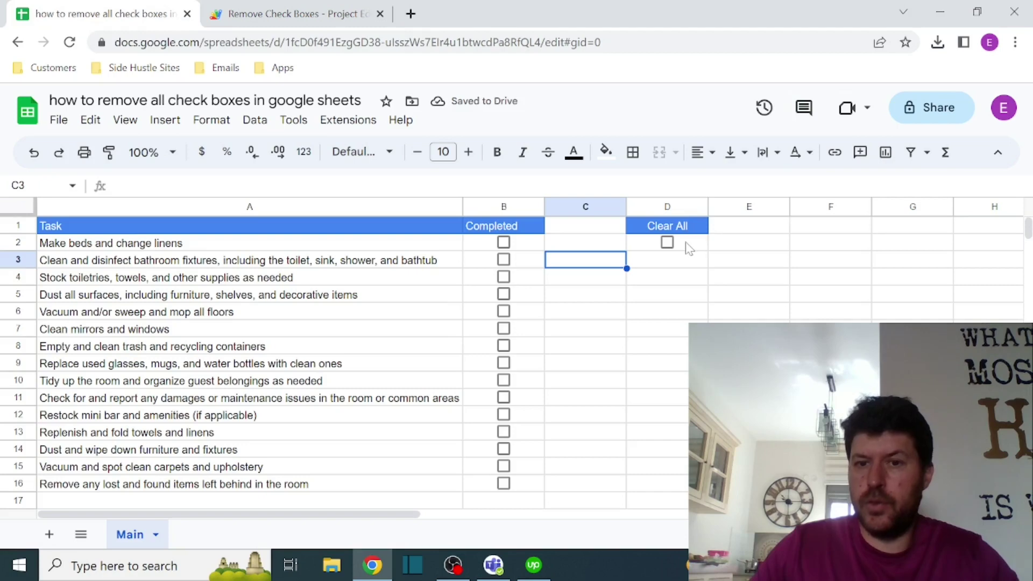
left_click(323, 19)
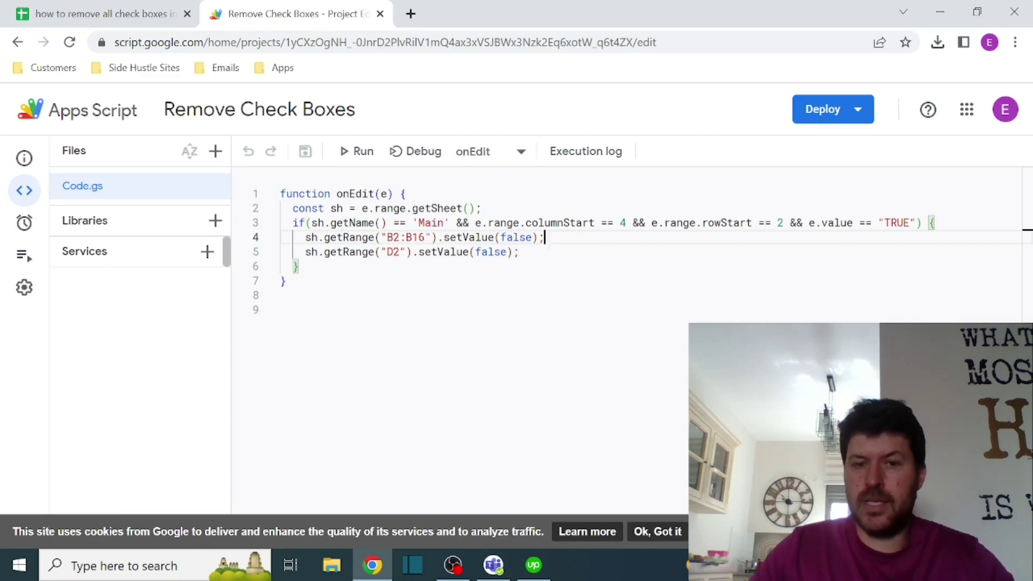
Step: Select the Completed range B2:B16 and the Clear All cell D2 in the sheet, then return to the code
left_click(145, 21)
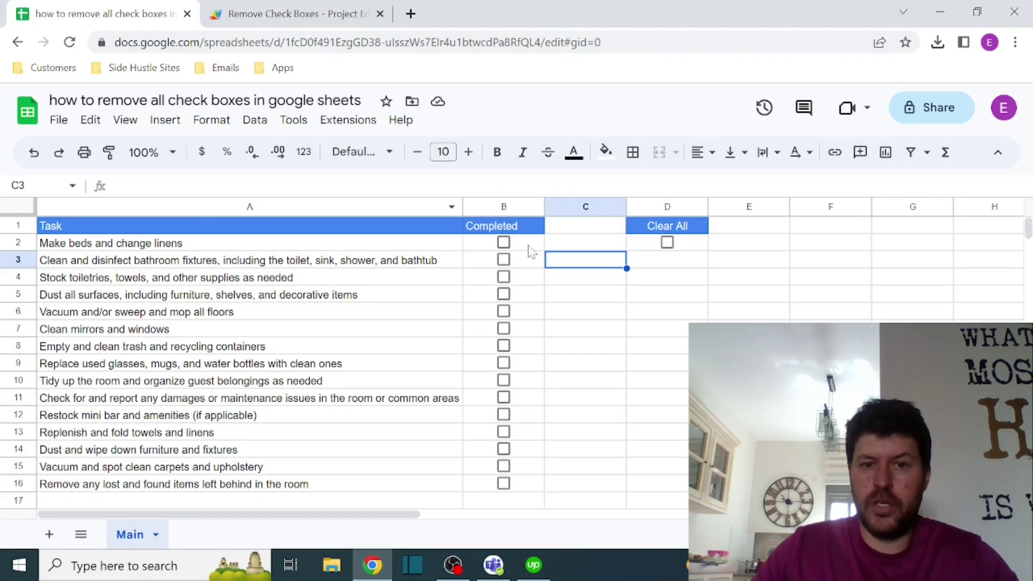
left_click_drag(530, 245, 532, 261)
left_click_drag(532, 417, 526, 492)
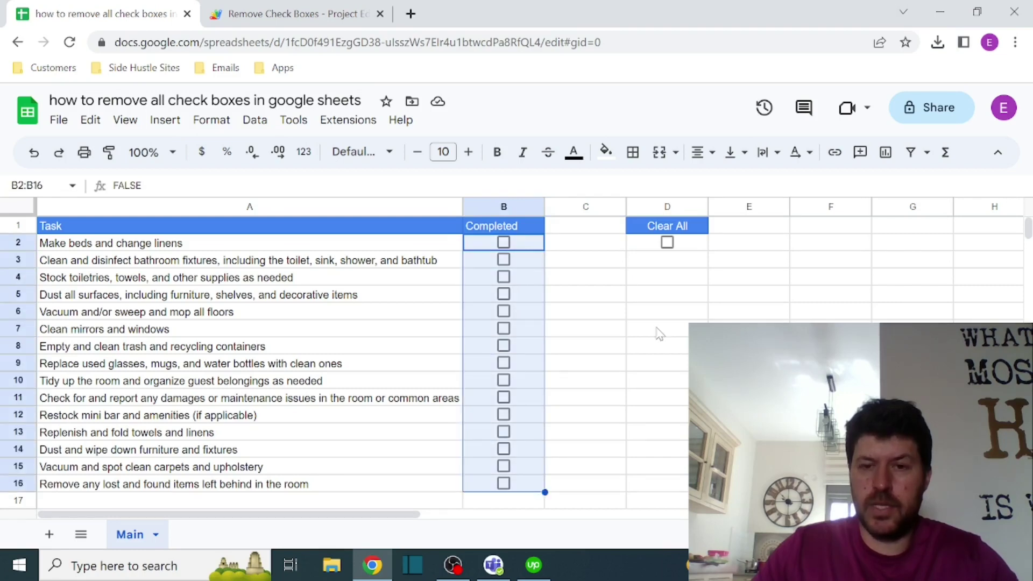
left_click(698, 248)
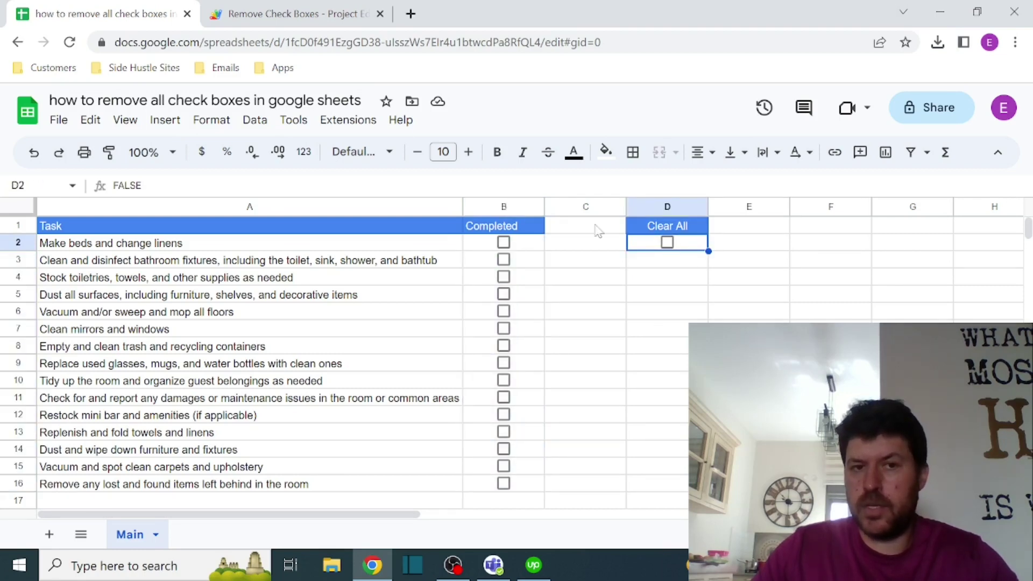
left_click(302, 17)
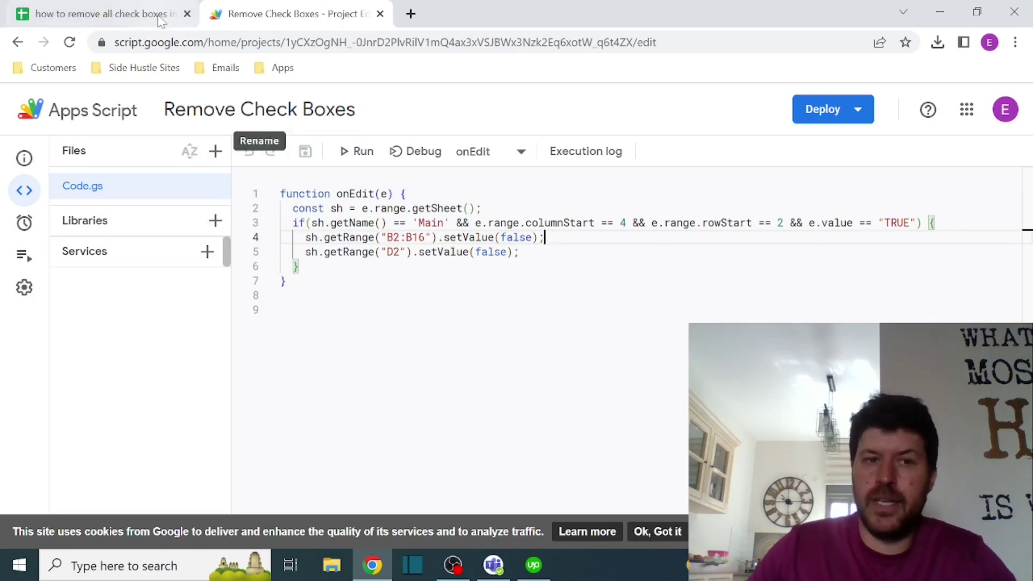
Step: Tick Completed in B3, B5, B7 and B10, then tick Clear All in D2
left_click(108, 13)
left_click(504, 259)
left_click(504, 294)
left_click(503, 328)
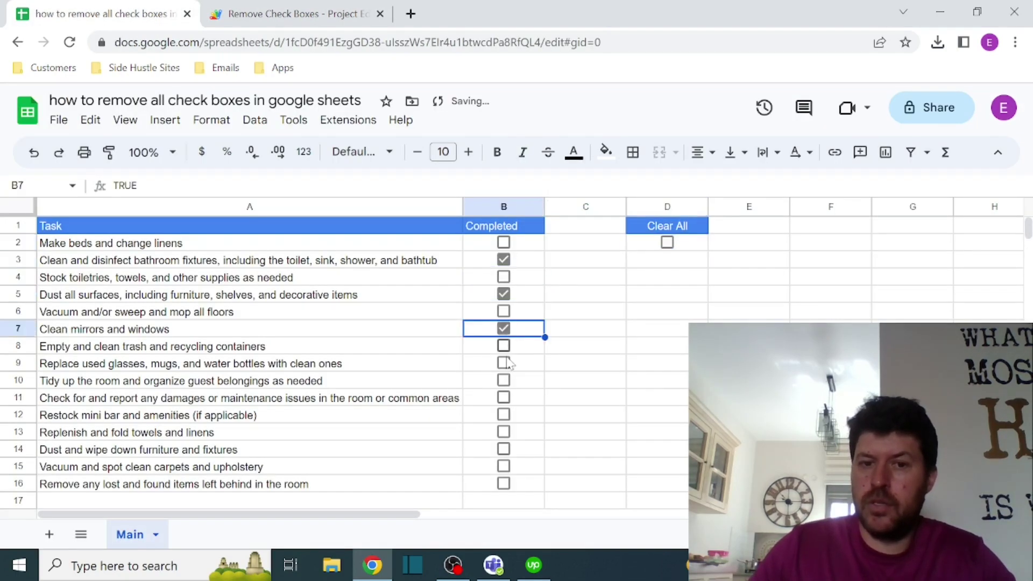
left_click(503, 379)
left_click(667, 242)
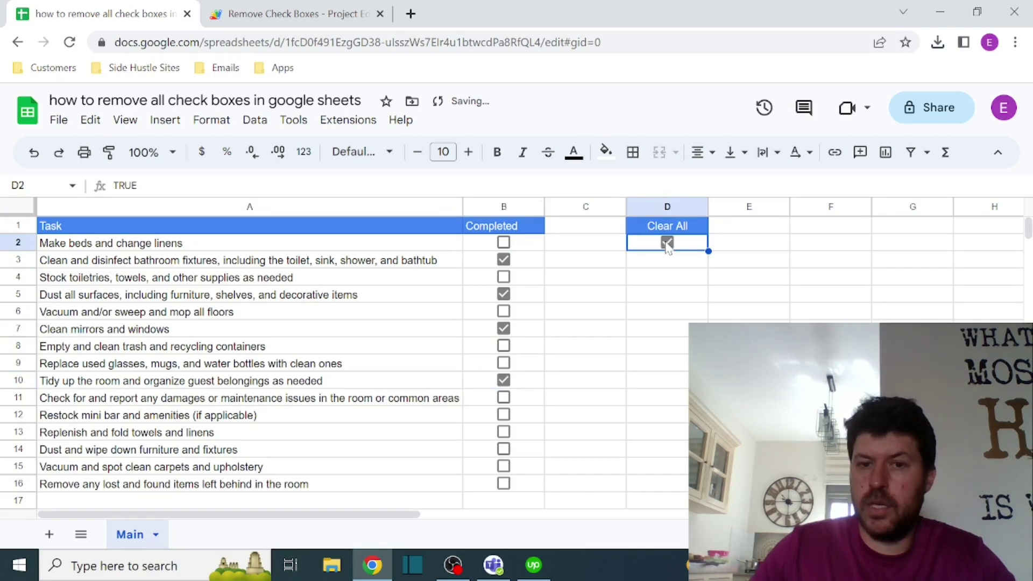